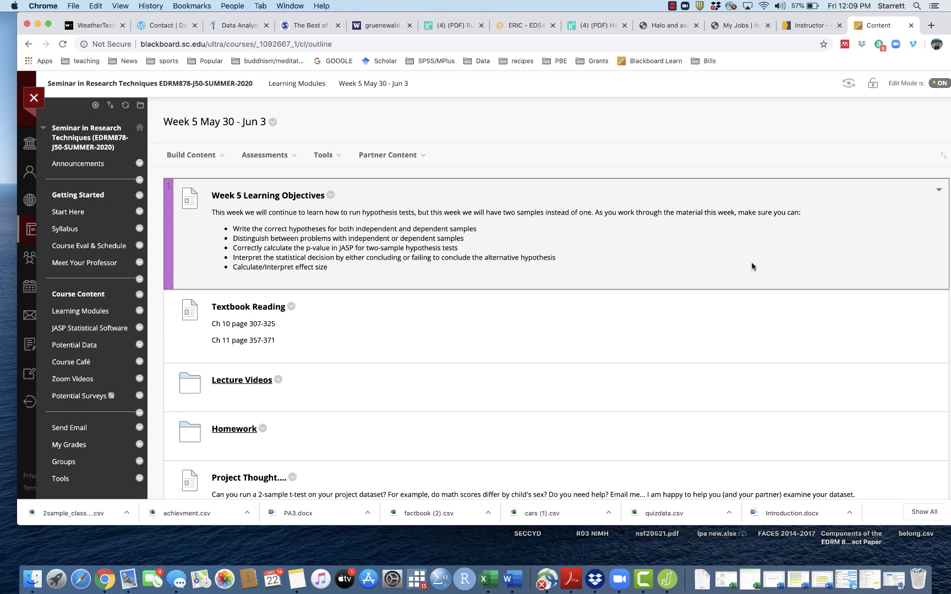
Open the Lecture Videos folder and download the 2sample_classwork.csv file from the 2-sample classwork item.
click(235, 382)
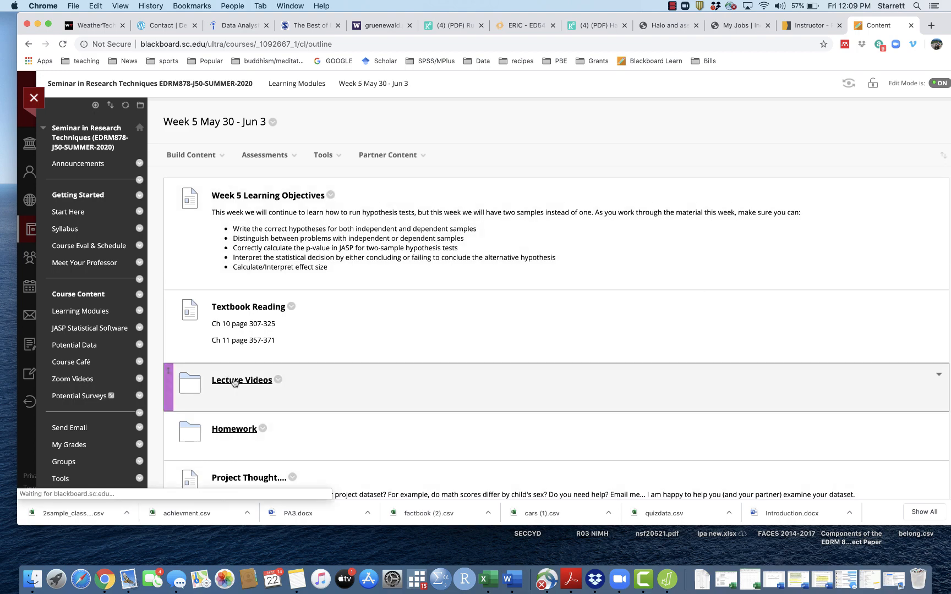
scroll(467, 387, down, 1)
scroll(467, 387, down, 5)
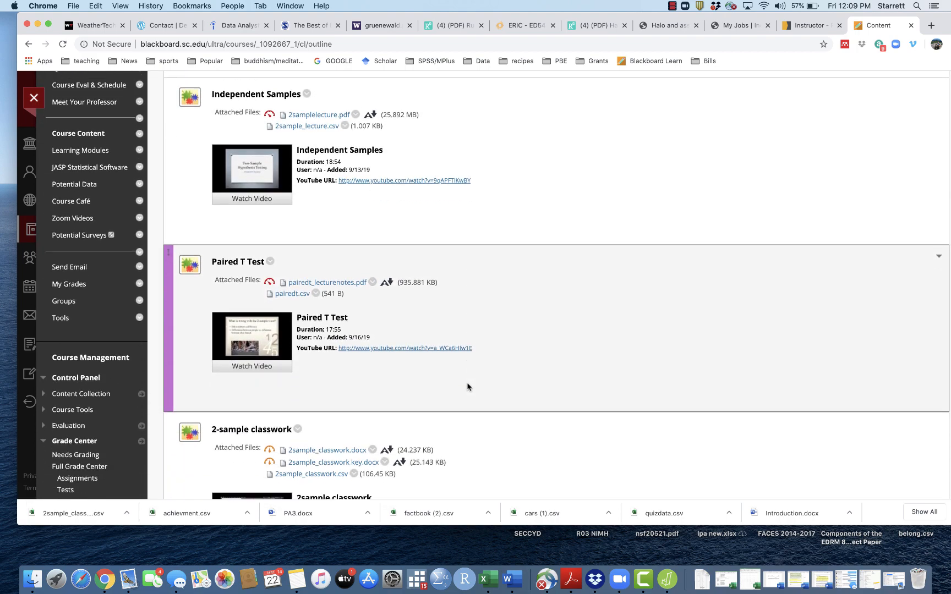
scroll(466, 384, down, 1)
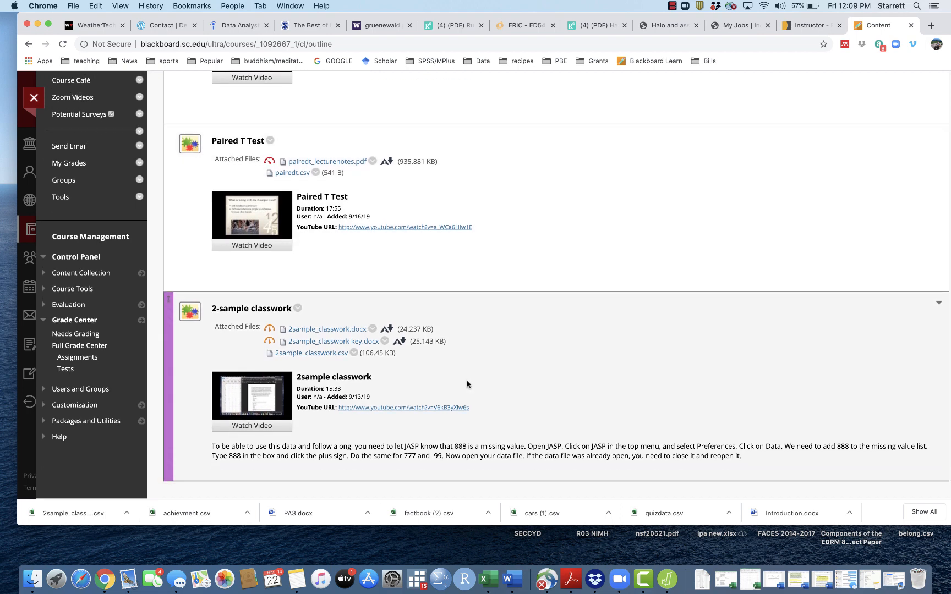
click(329, 358)
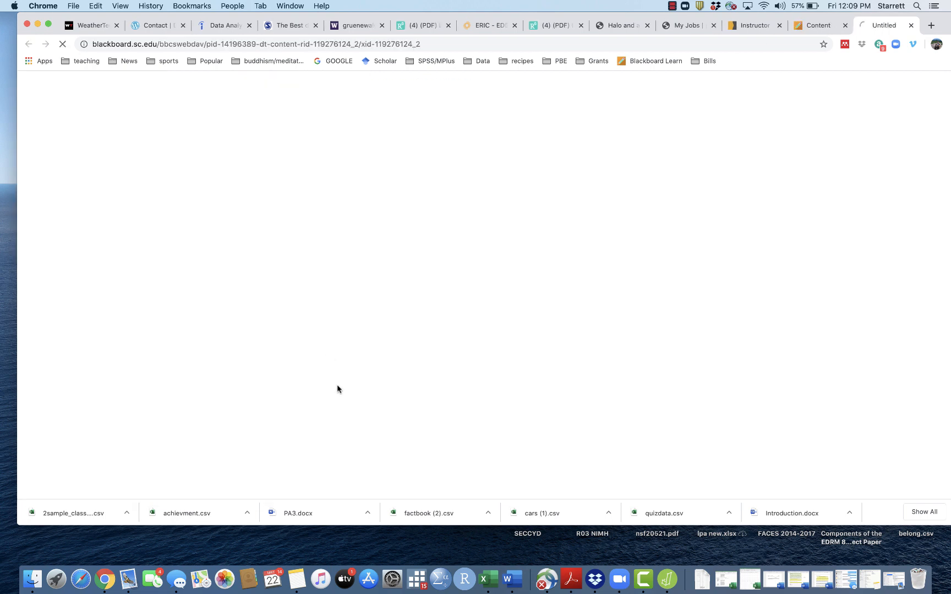
Switch to JASP showing the 2sample_classwork data and move its window up.
click(667, 580)
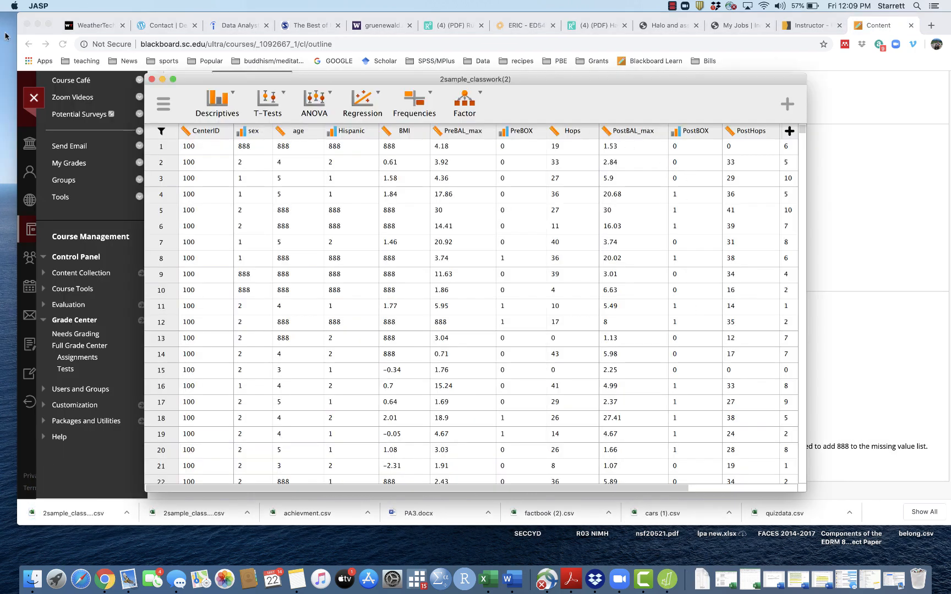
click(37, 24)
drag(647, 79, 649, 59)
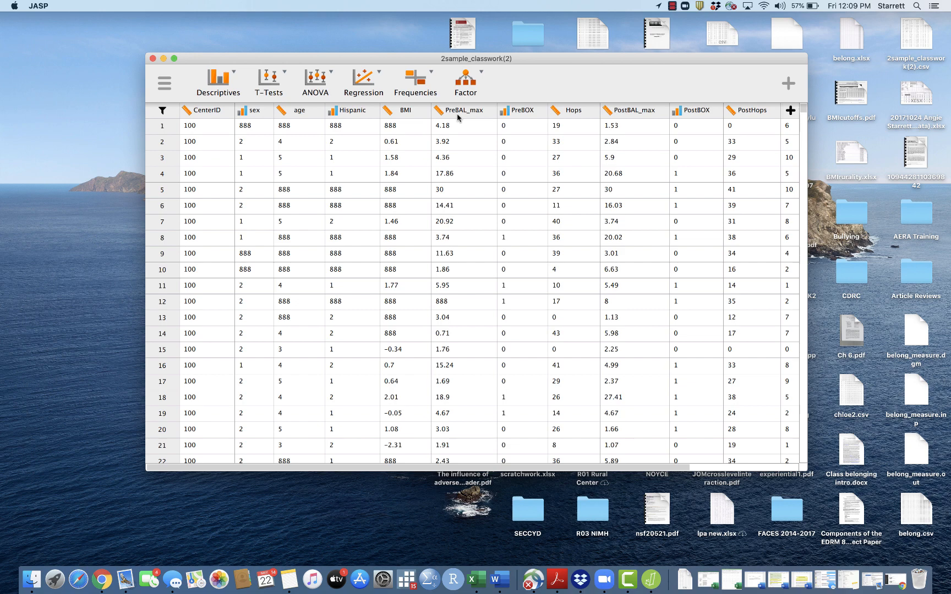
Set up an Independent Samples T-Test with PreBAL_max as the variable and sex as the grouping variable.
click(270, 88)
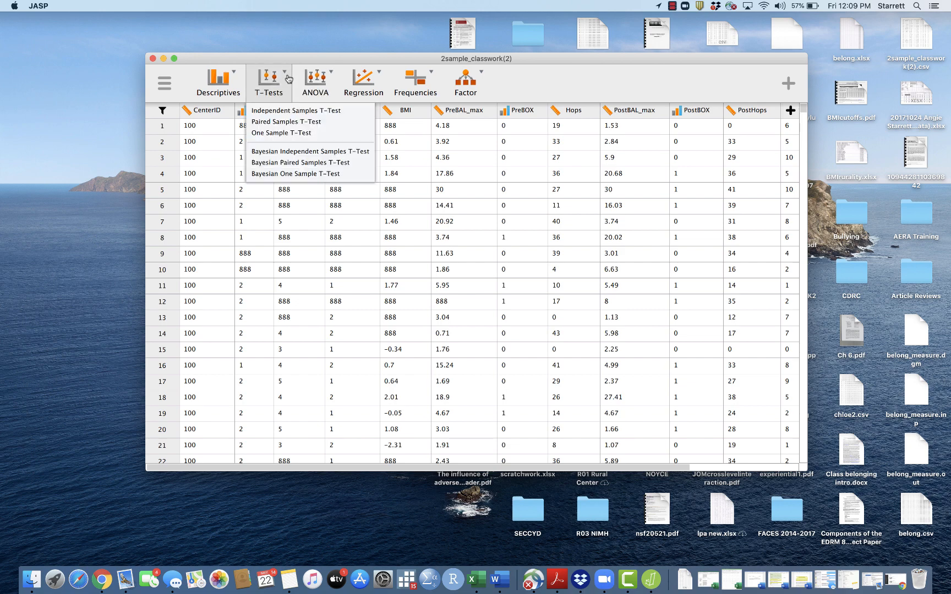
click(288, 112)
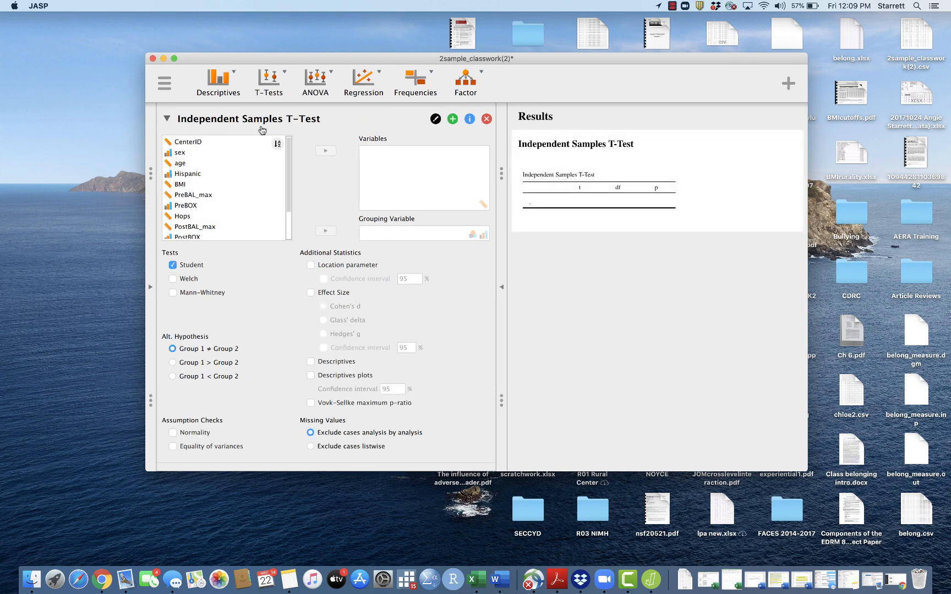
click(221, 195)
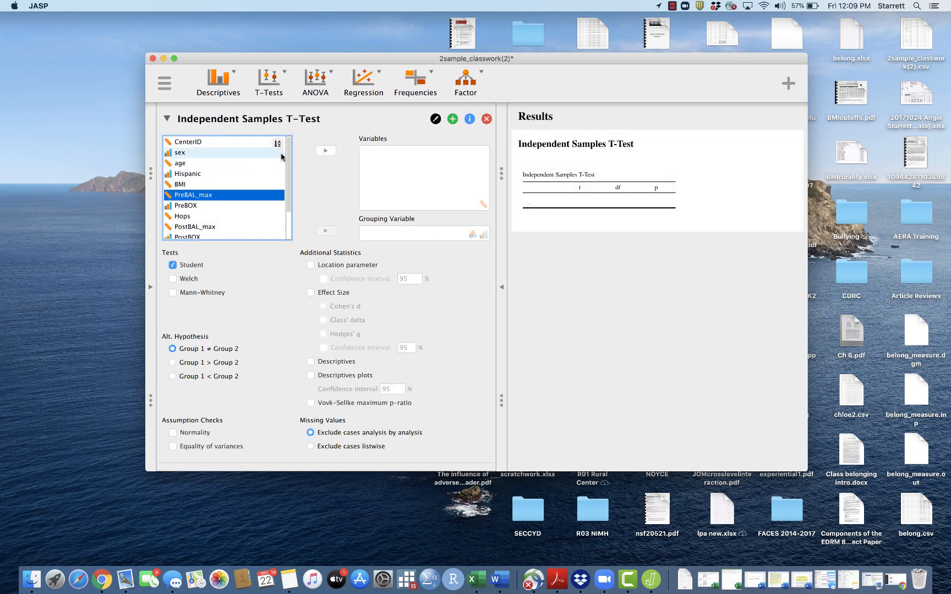
click(332, 152)
click(196, 155)
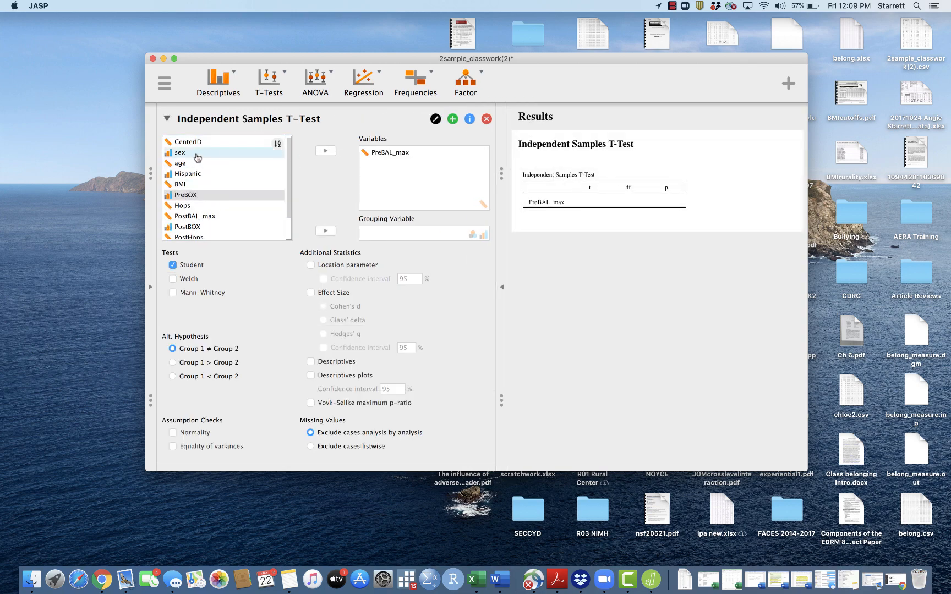
click(325, 232)
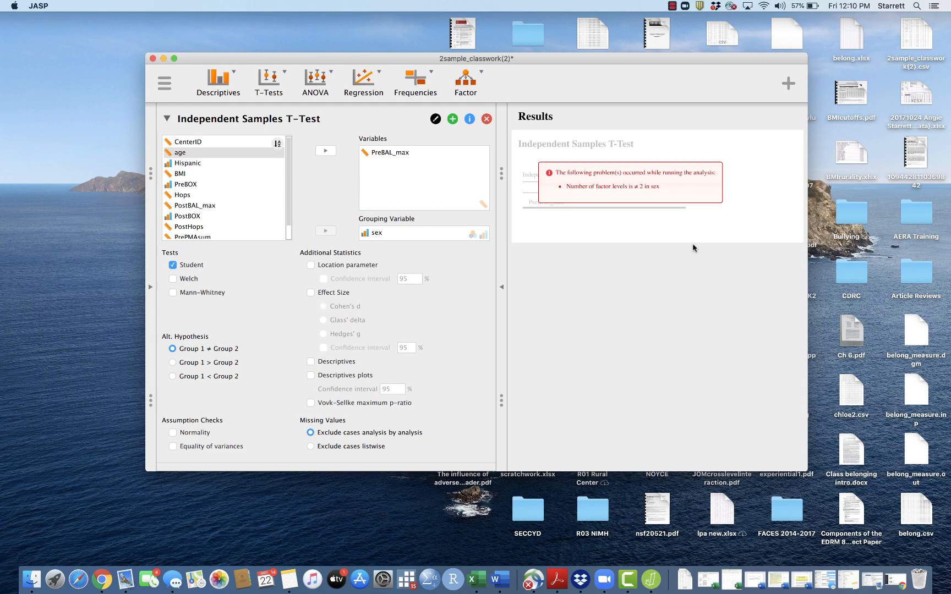
Add Descriptive Statistics for sex with frequency tables turned on.
click(233, 85)
click(229, 107)
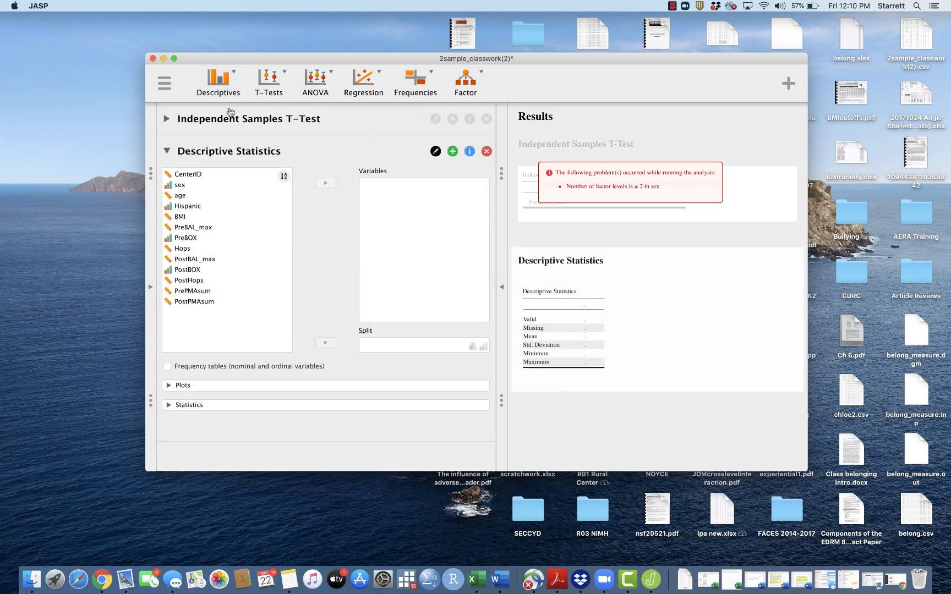
click(220, 184)
click(325, 182)
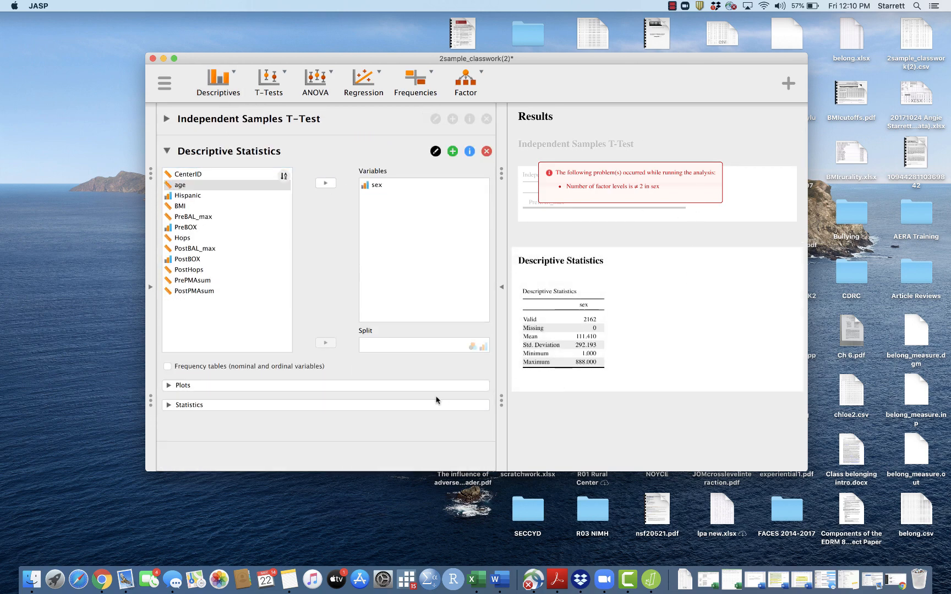
click(167, 367)
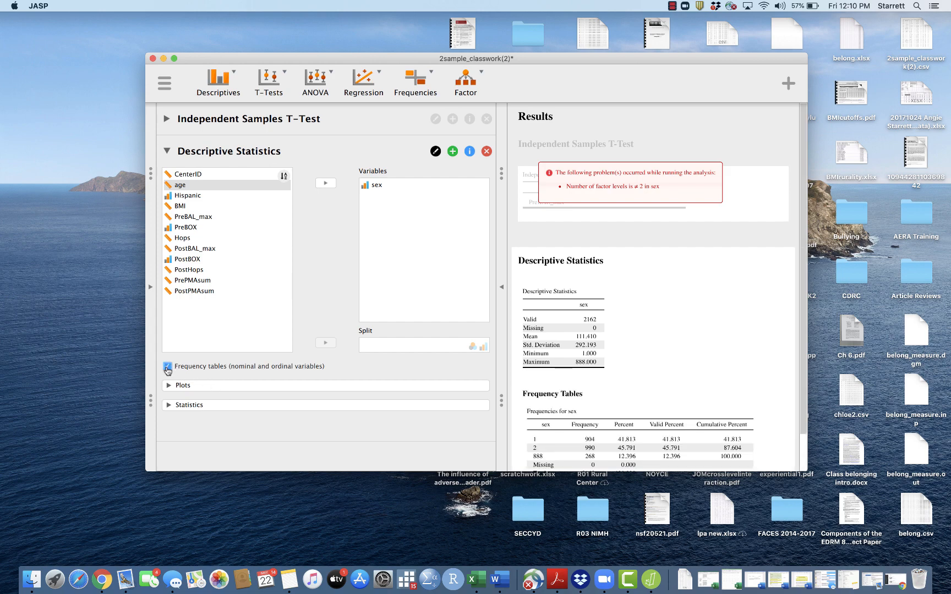
scroll(782, 322, down, 2)
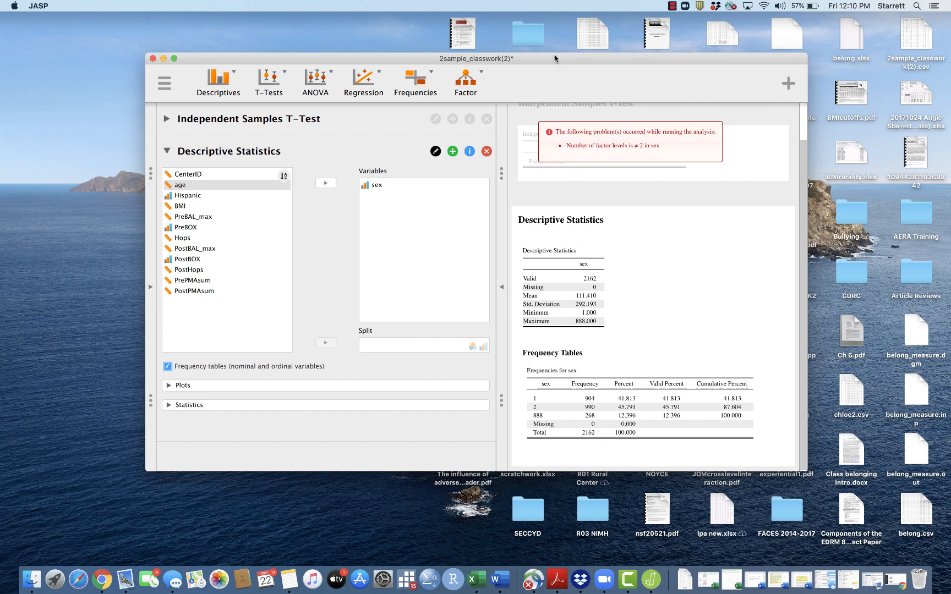
Close the workspace without saving changes.
click(164, 83)
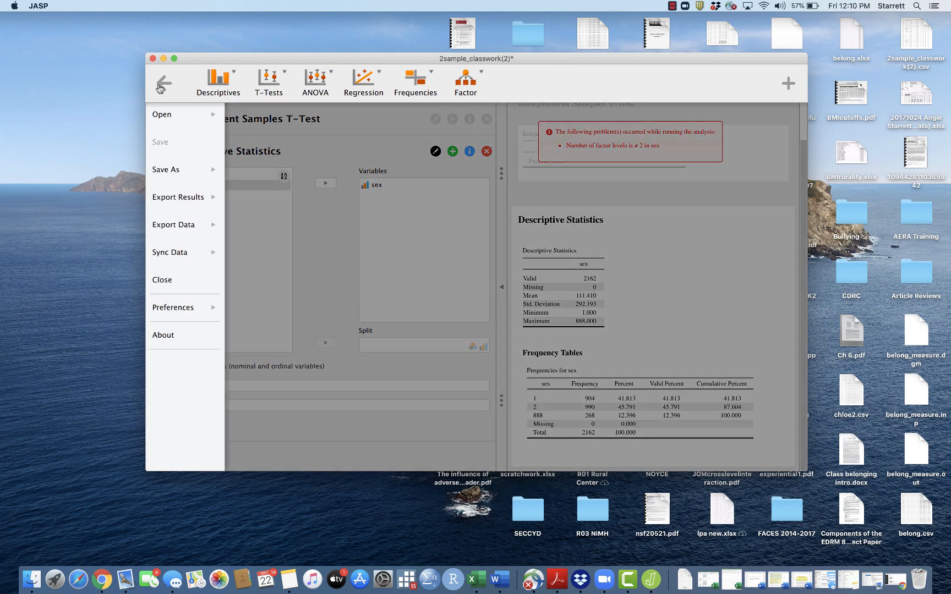
click(168, 281)
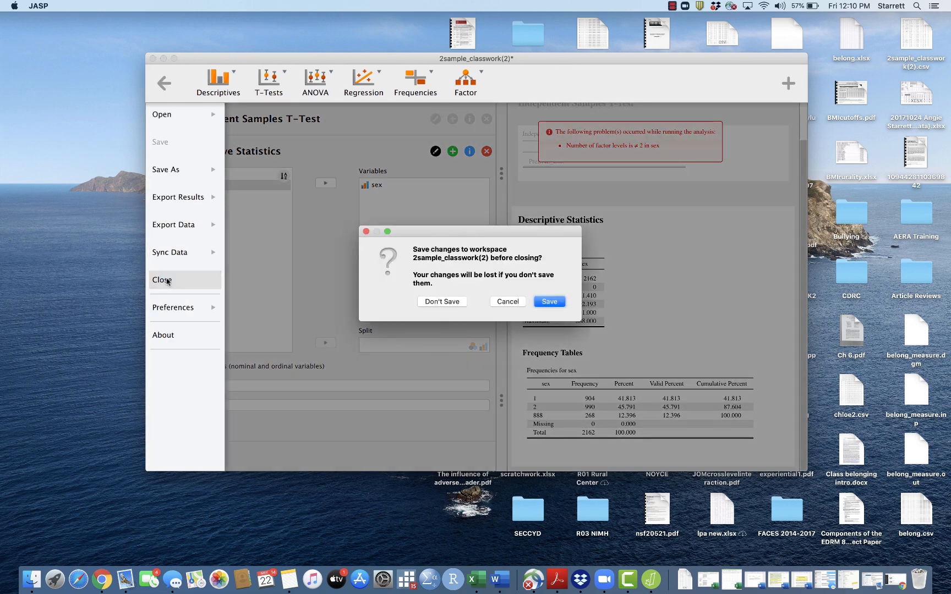
click(459, 306)
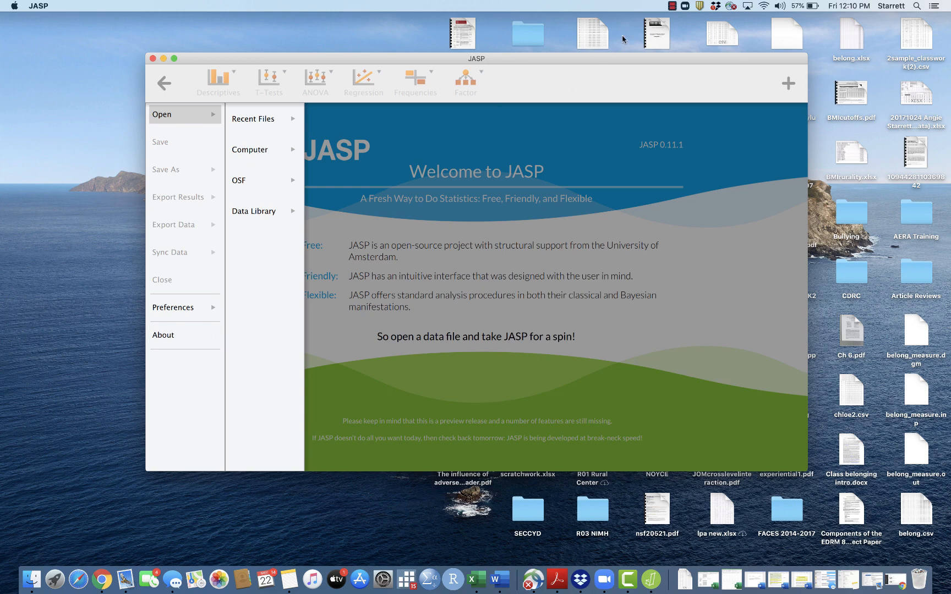
Add 888 and 777 to the missing value list in the data preferences.
click(177, 310)
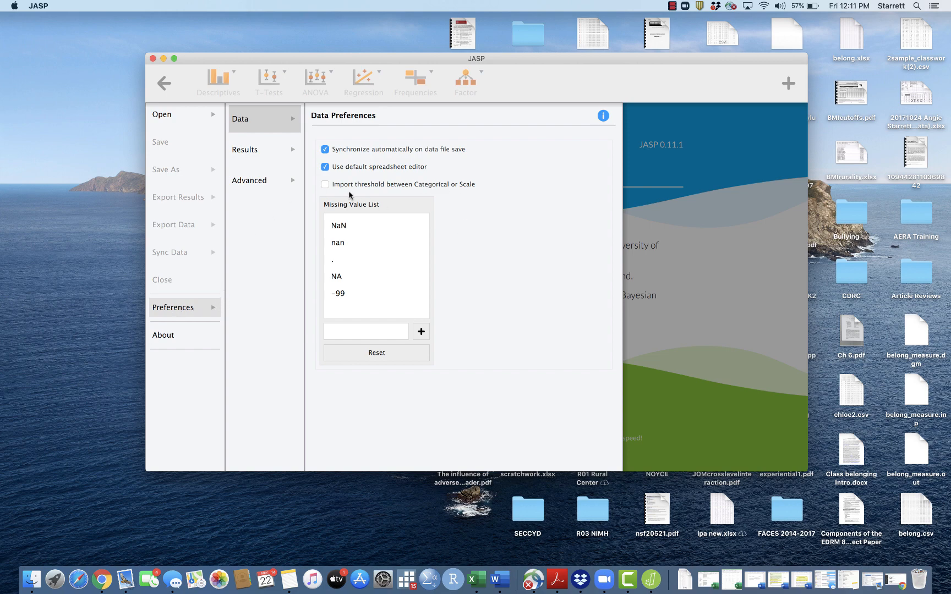
mouse_move(370, 234)
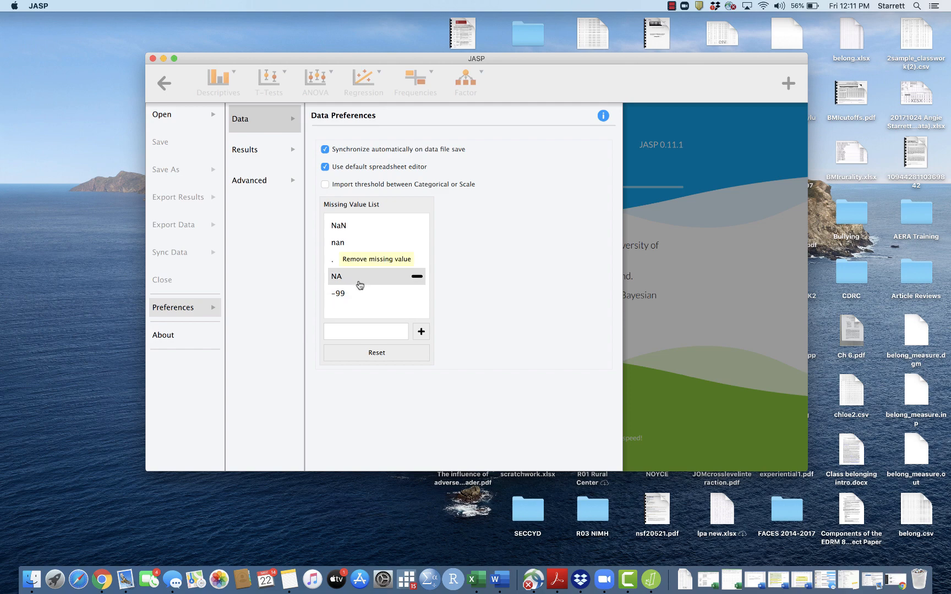
click(360, 334)
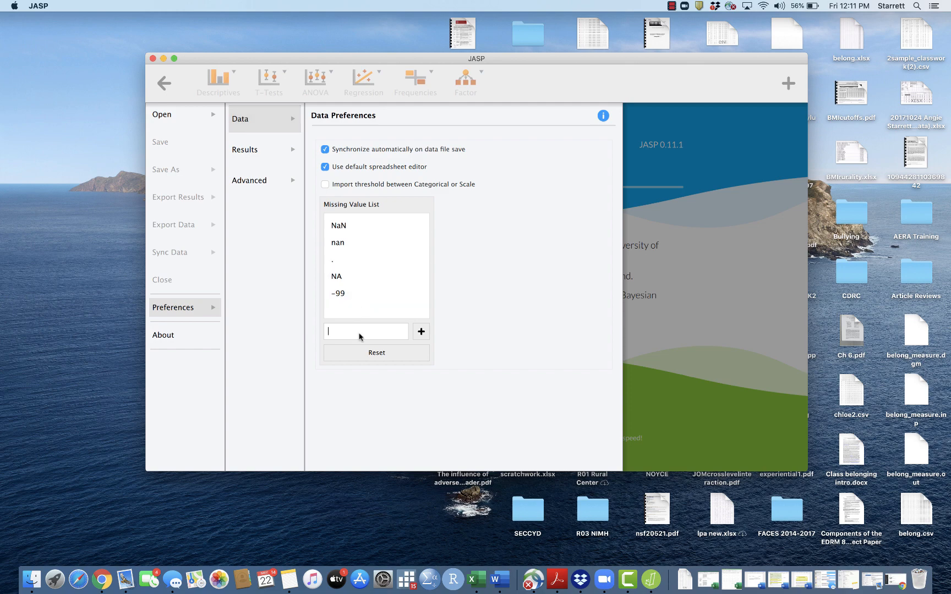
text(888)
click(422, 333)
text(777)
click(422, 333)
scroll(404, 302, down, 1)
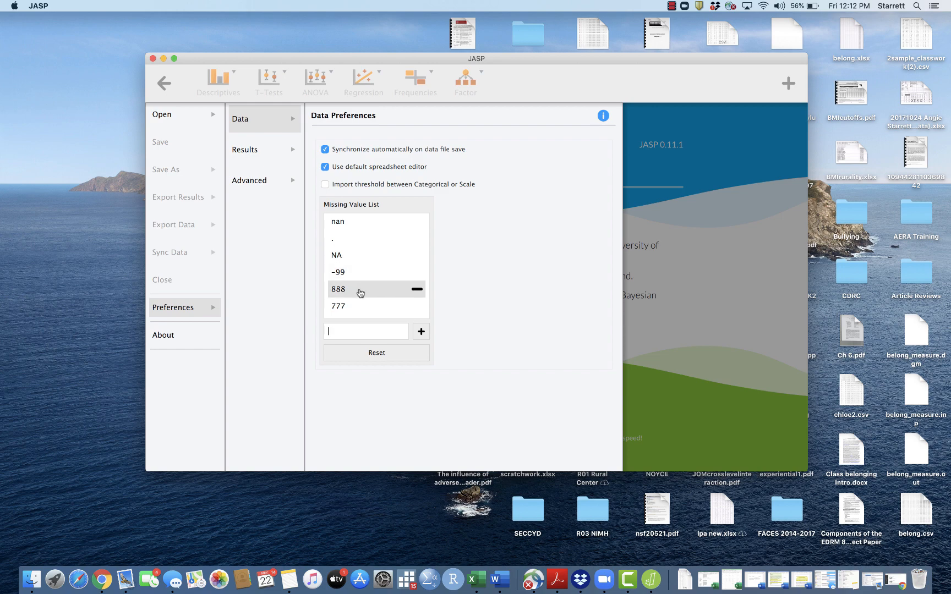
Reopen 2sample_classwork(2).csv from the Desktop via recent files.
click(195, 118)
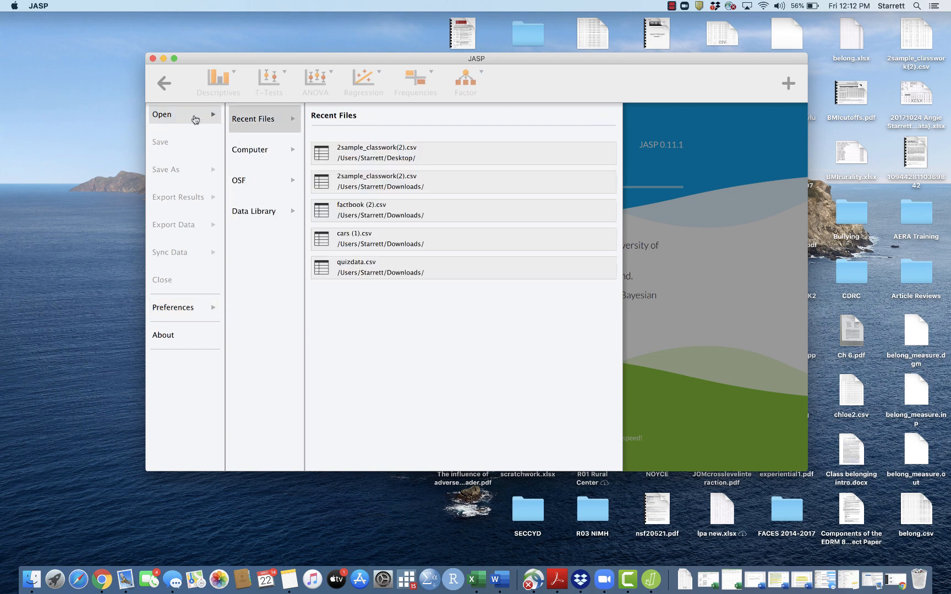
click(358, 156)
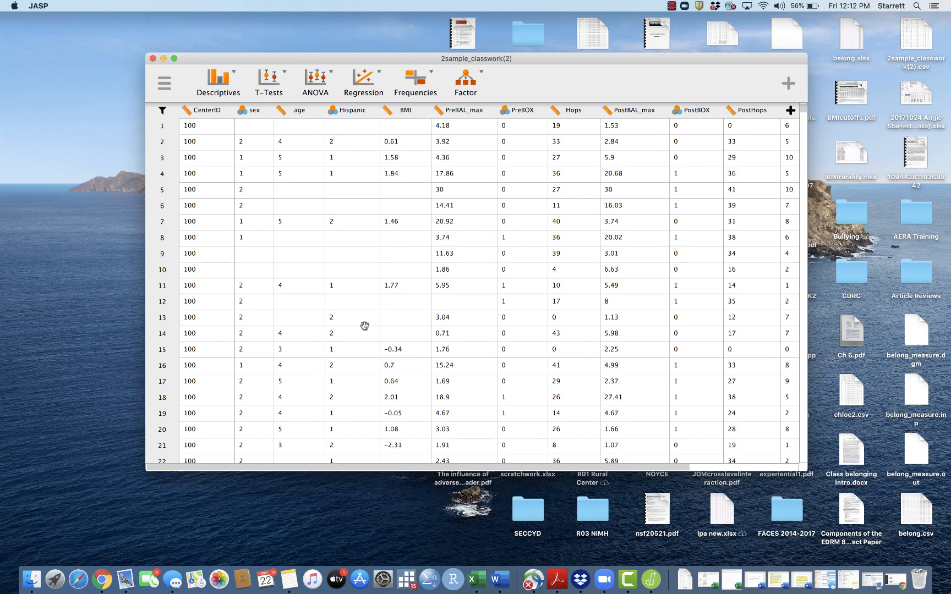
Add Descriptive Statistics for sex with frequency tables turned on.
click(232, 81)
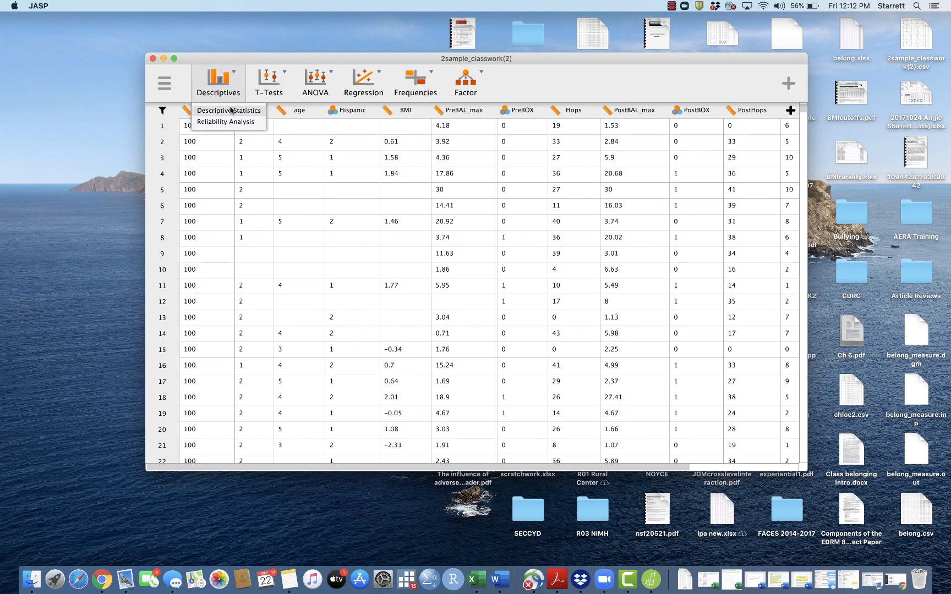
click(232, 111)
click(215, 153)
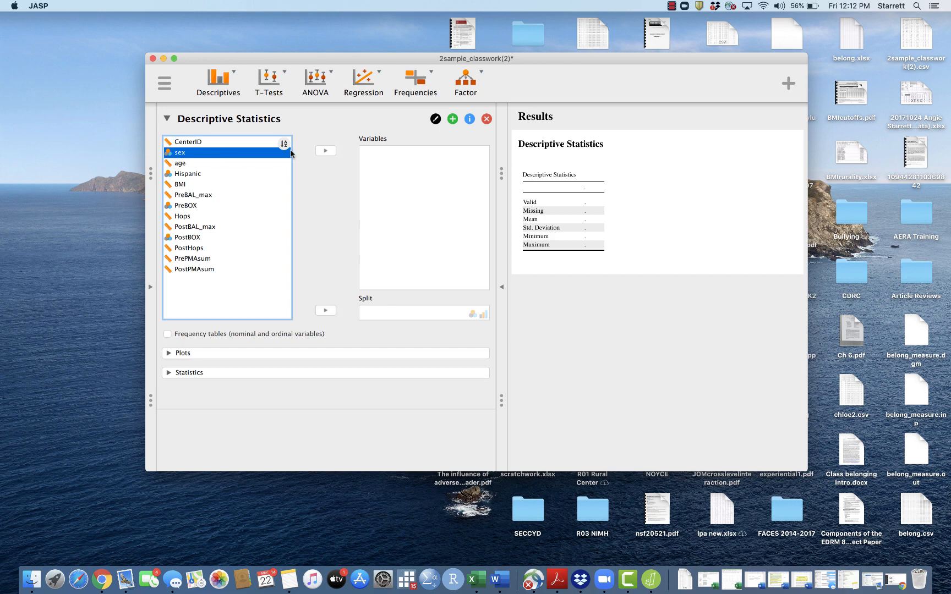
click(329, 152)
click(245, 337)
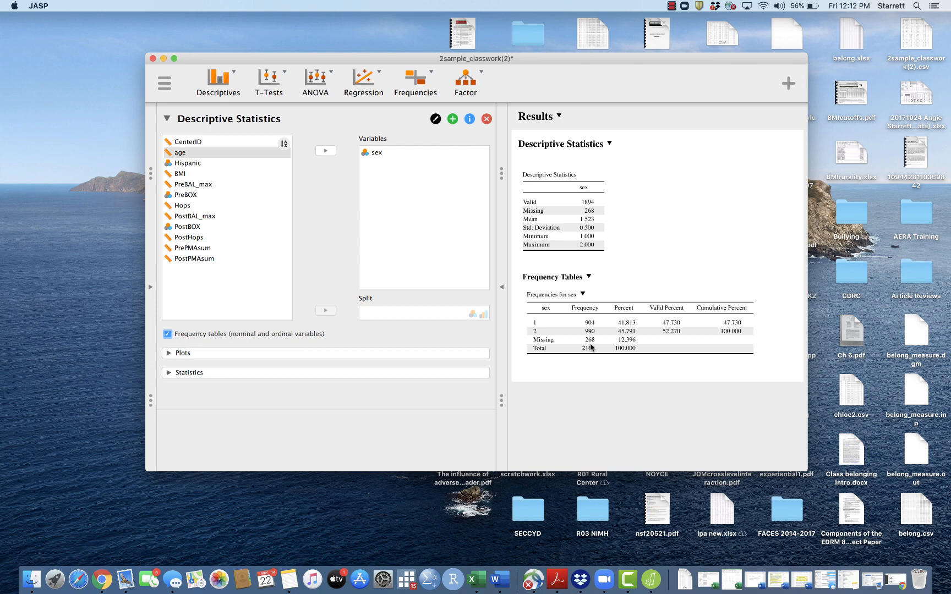
Run an Independent Samples T-Test with PreBAL_max as the variable and sex as the grouping variable.
click(283, 84)
click(285, 112)
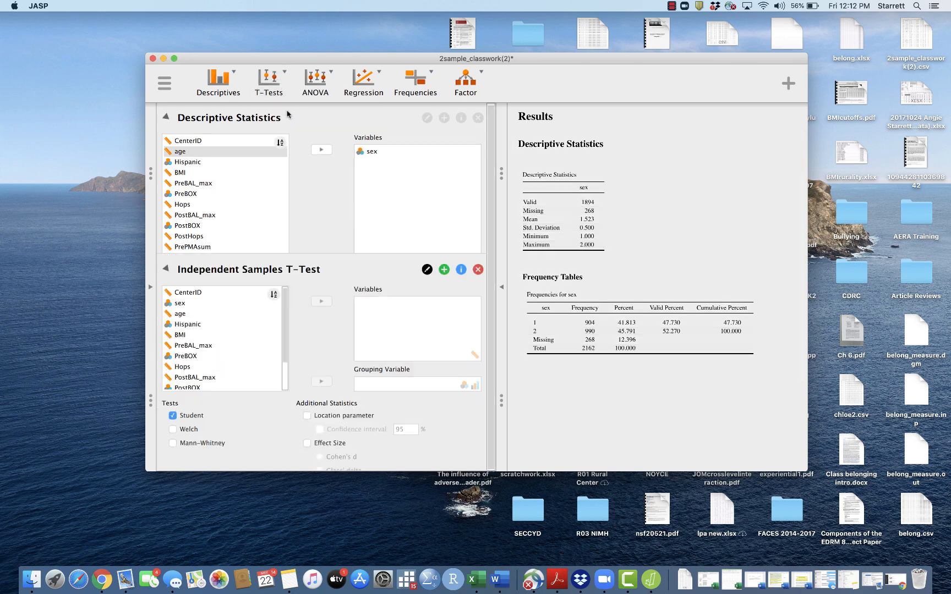
click(223, 213)
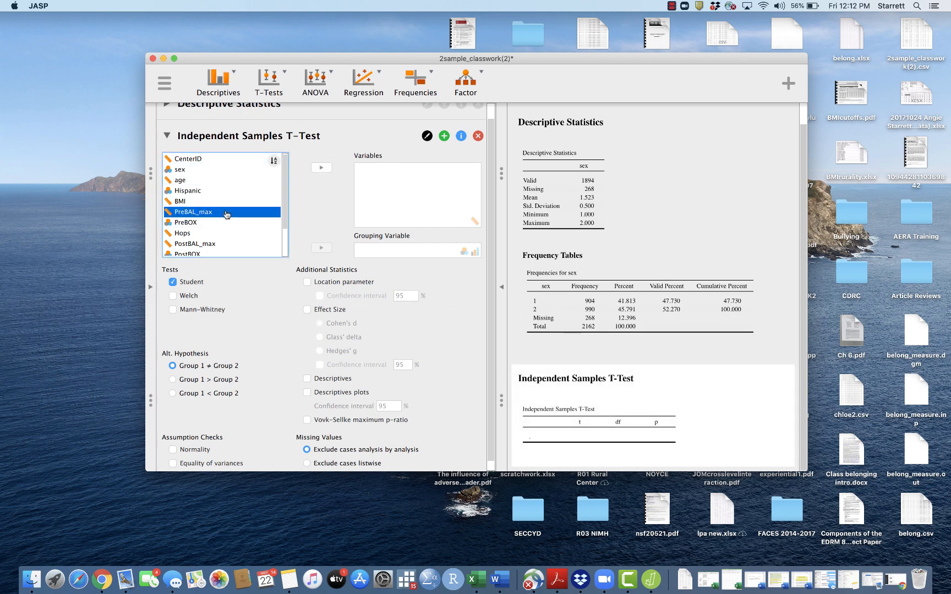
click(320, 168)
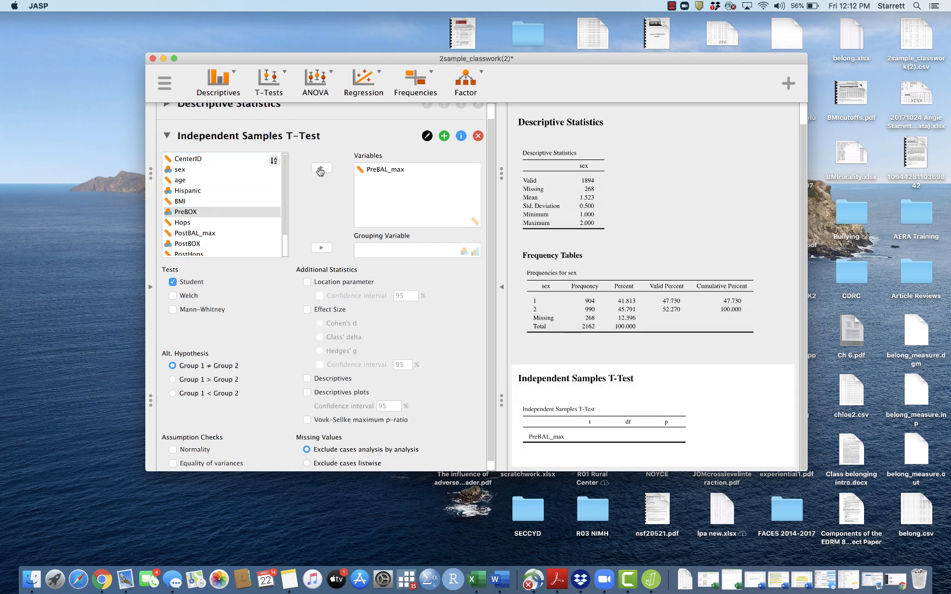
click(203, 170)
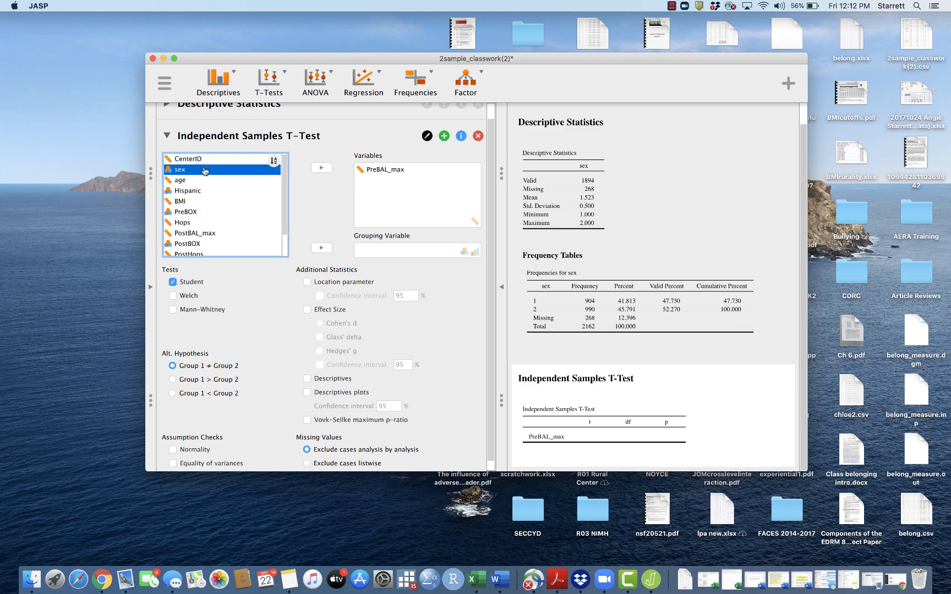
click(323, 249)
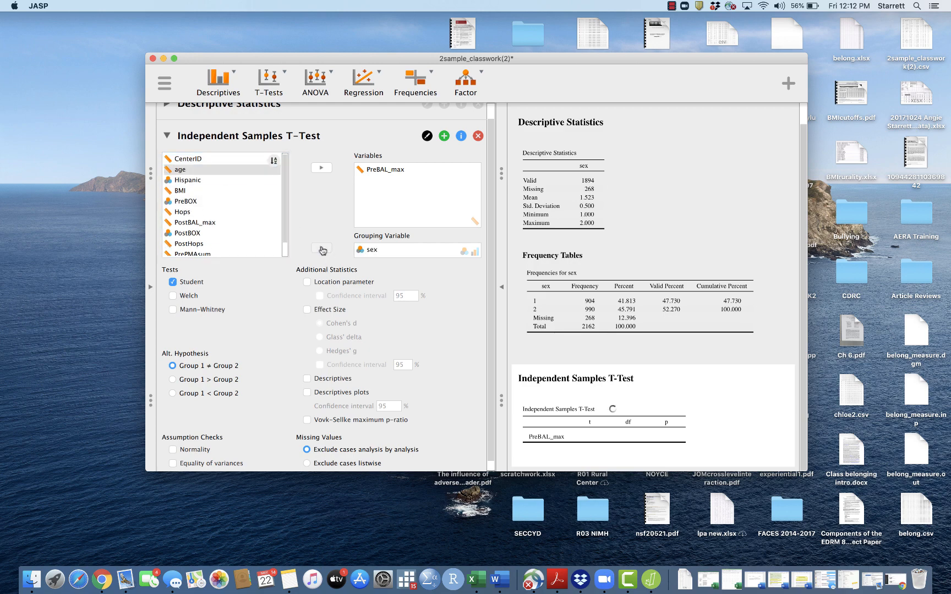
scroll(717, 406, down, 2)
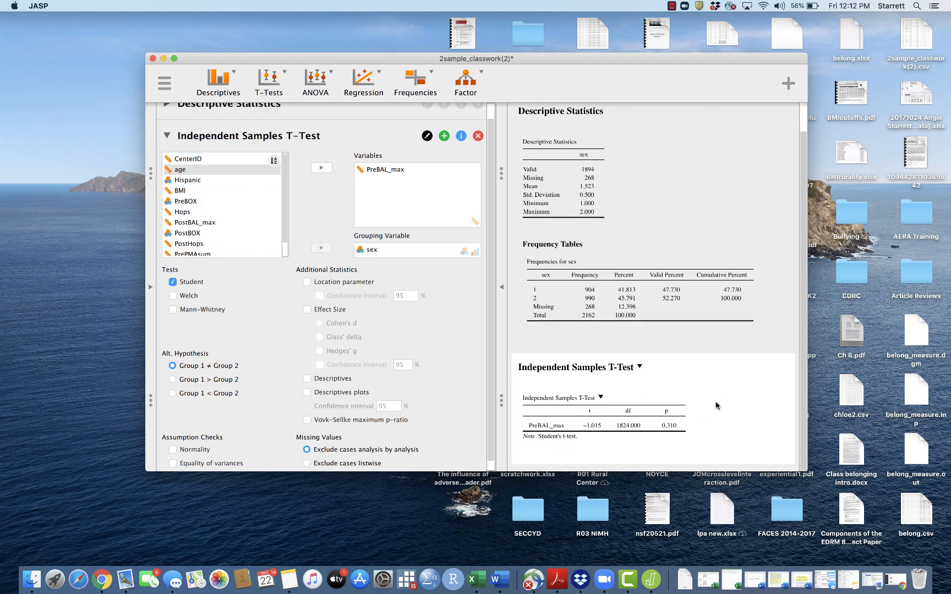